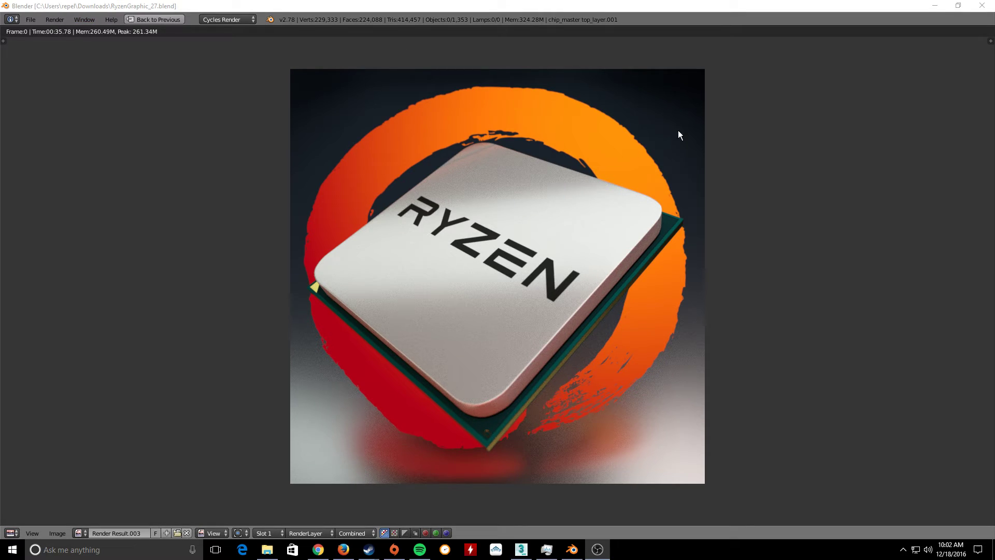
Show and widen the image properties beside the render result, and render the chip scene again
left_click(991, 40)
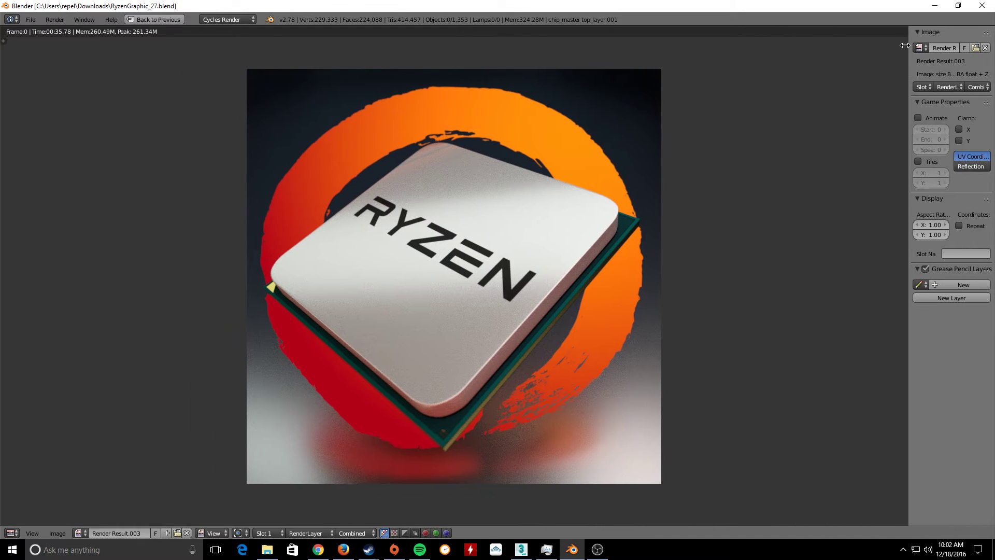
left_click_drag(905, 46, 873, 47)
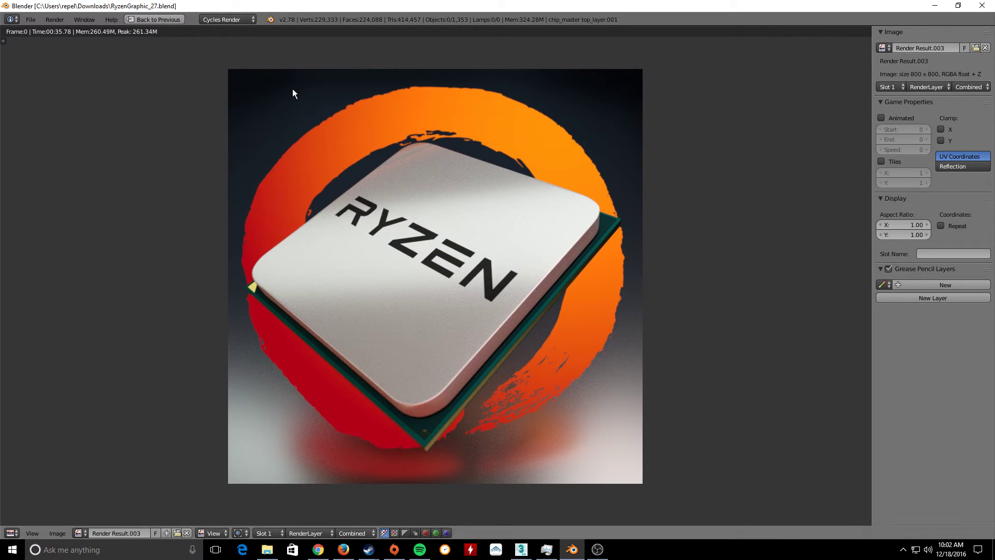
left_click(150, 19)
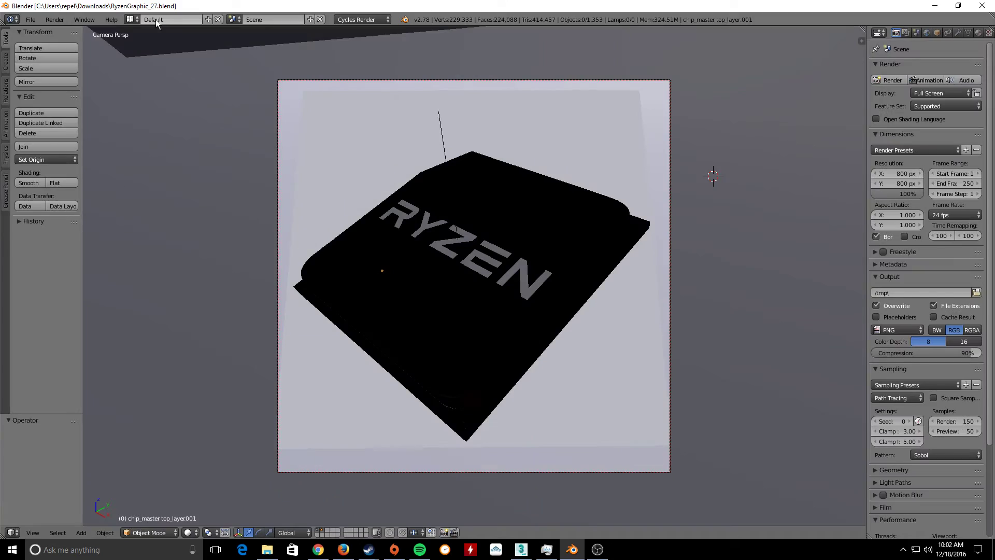
left_click(892, 81)
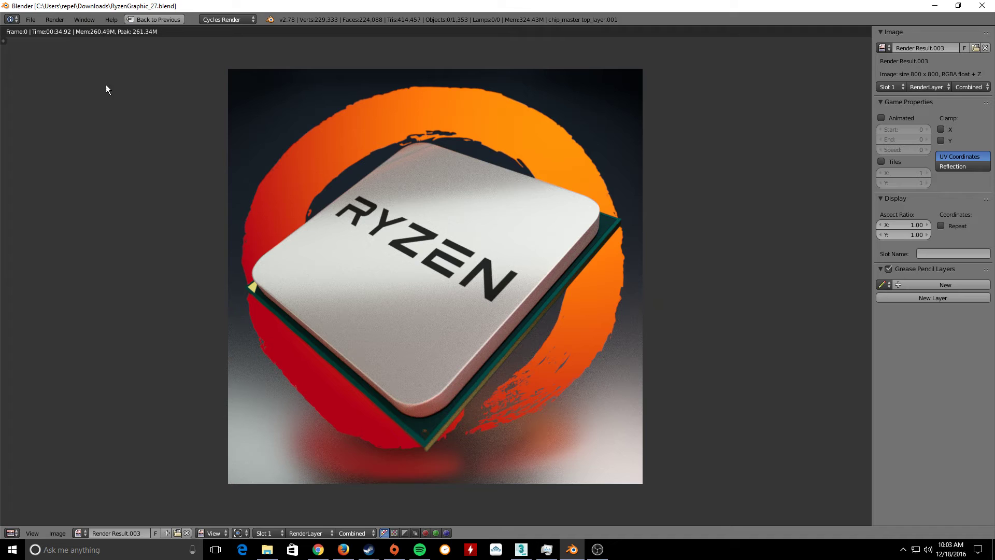
Switch to Chrome to read the HotHardware article's passage on sample size and benchmark render time, and return to Blender's 3D scene
left_click(318, 550)
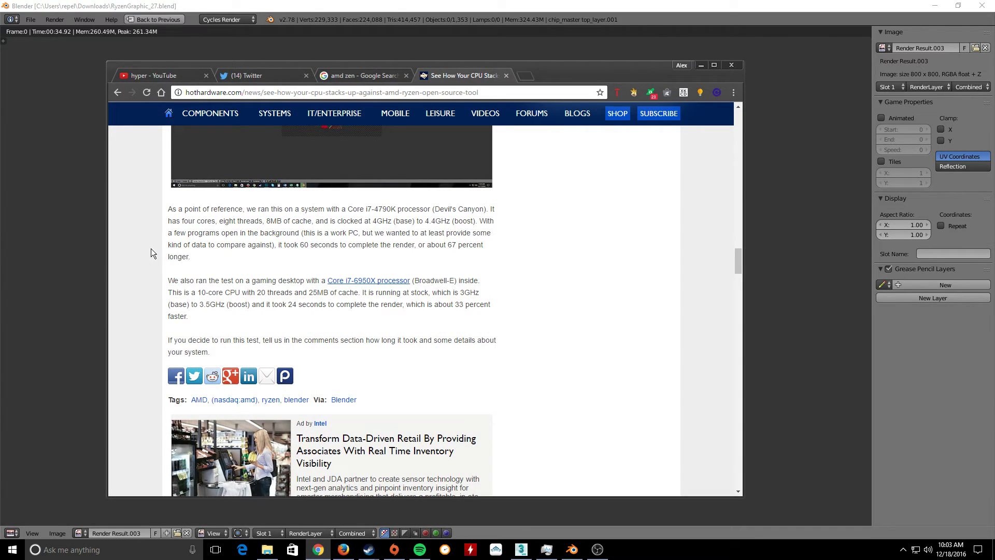
middle_click_drag(149, 249, 151, 216)
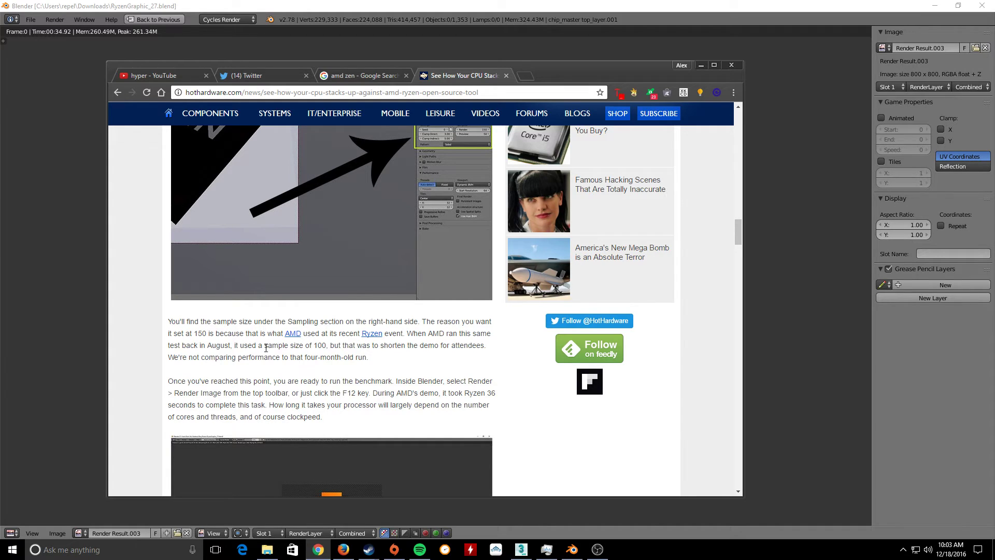
scroll(438, 354, "down", 1)
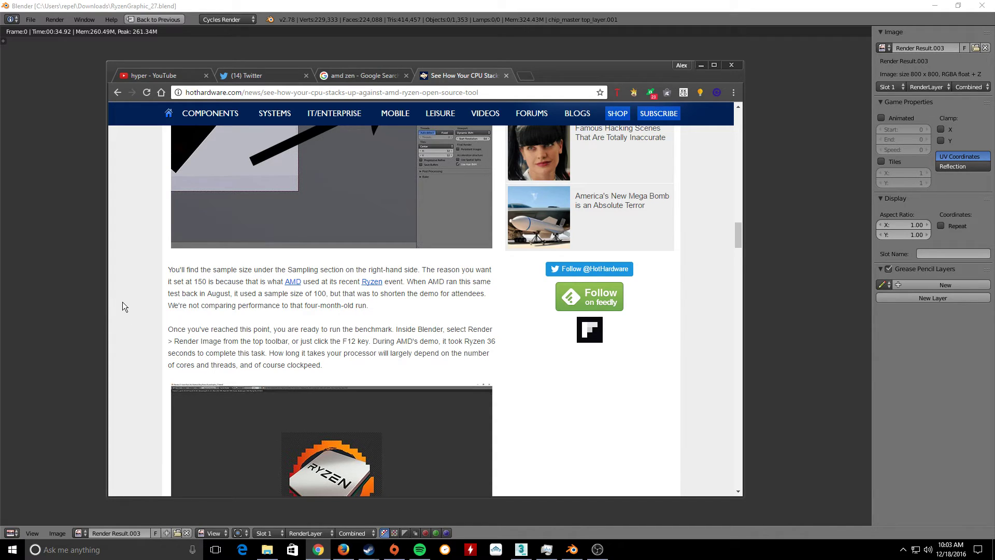
left_click(72, 294)
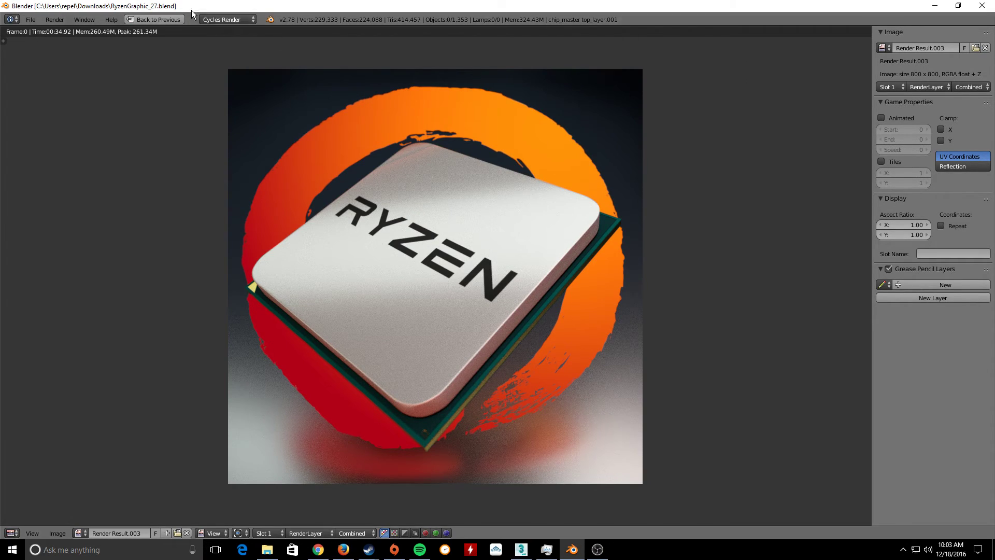
left_click(155, 20)
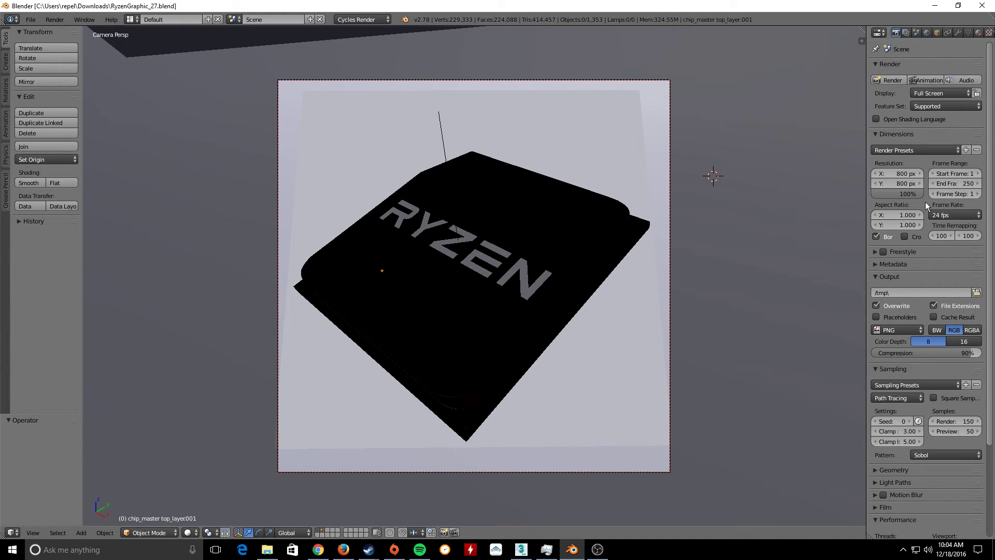
Switch to Chrome and review the HotHardware article's benchmark instructions, covering the Blender version, source file, operating system and render sample size
left_click(323, 554)
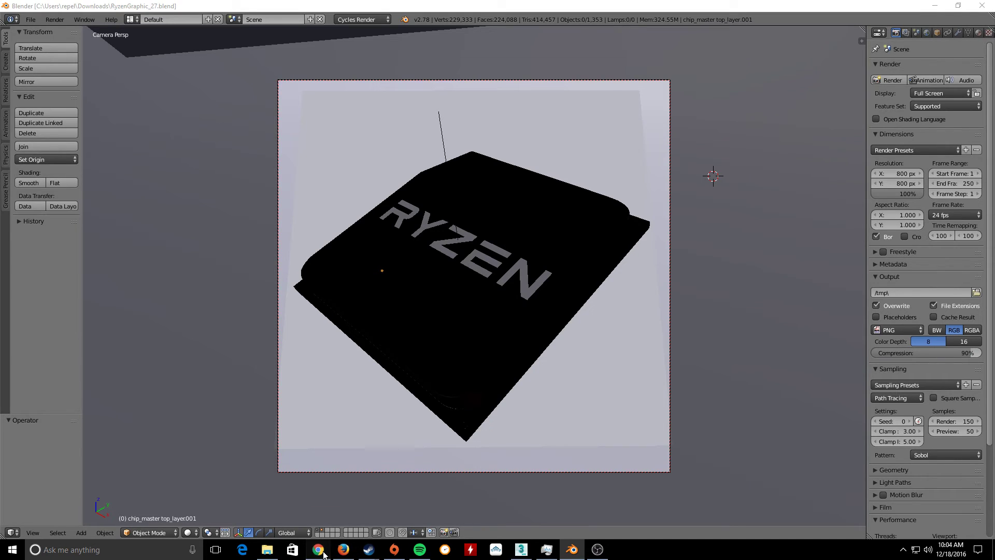
scroll(145, 312, "down", 2)
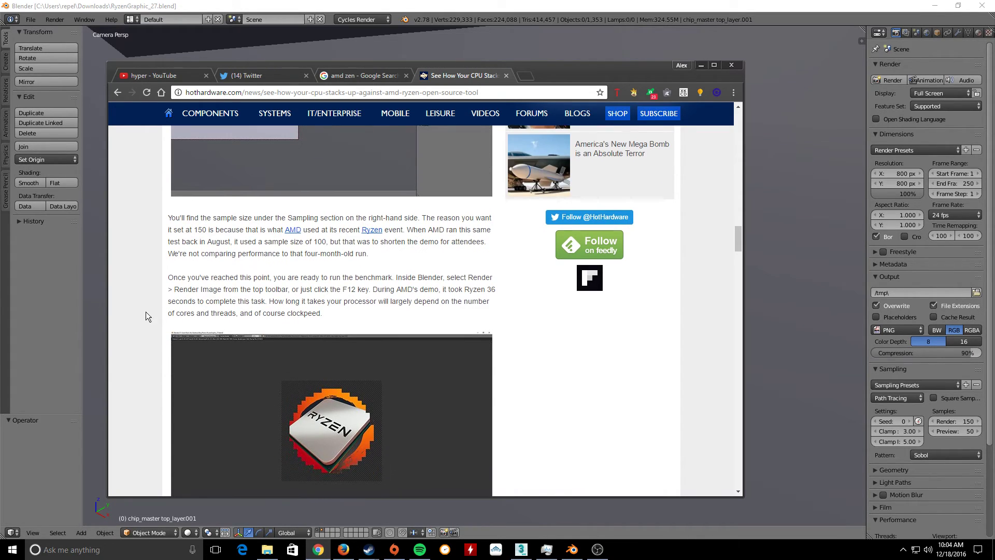
scroll(145, 315, "down", 4)
scroll(304, 276, "up", 1)
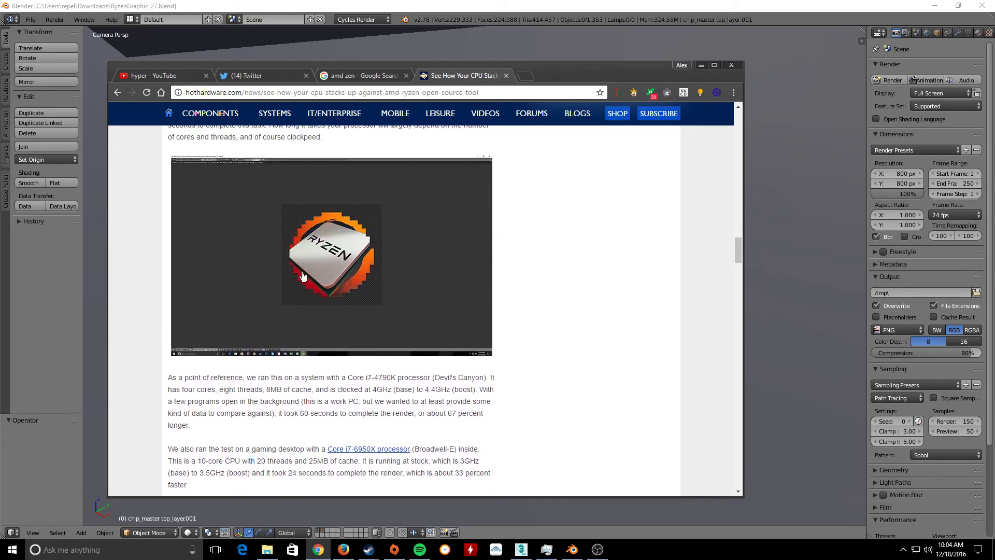
scroll(304, 276, "up", 10)
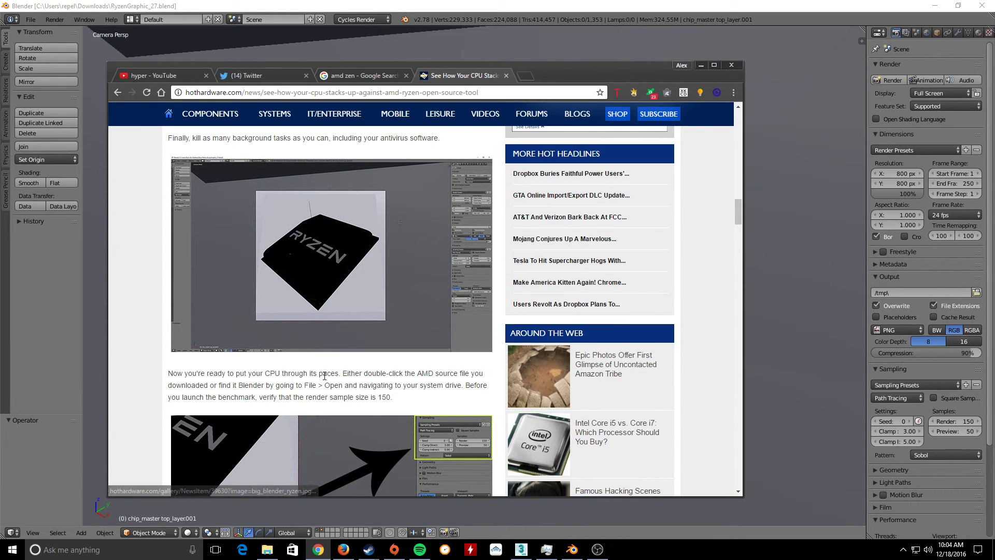
scroll(402, 395, "up", 1)
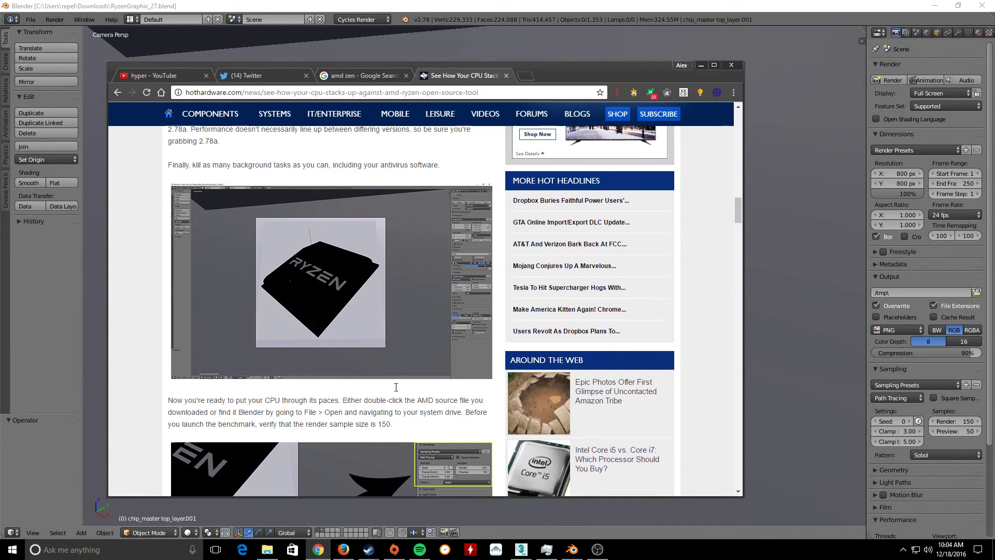
scroll(401, 393, "down", 1)
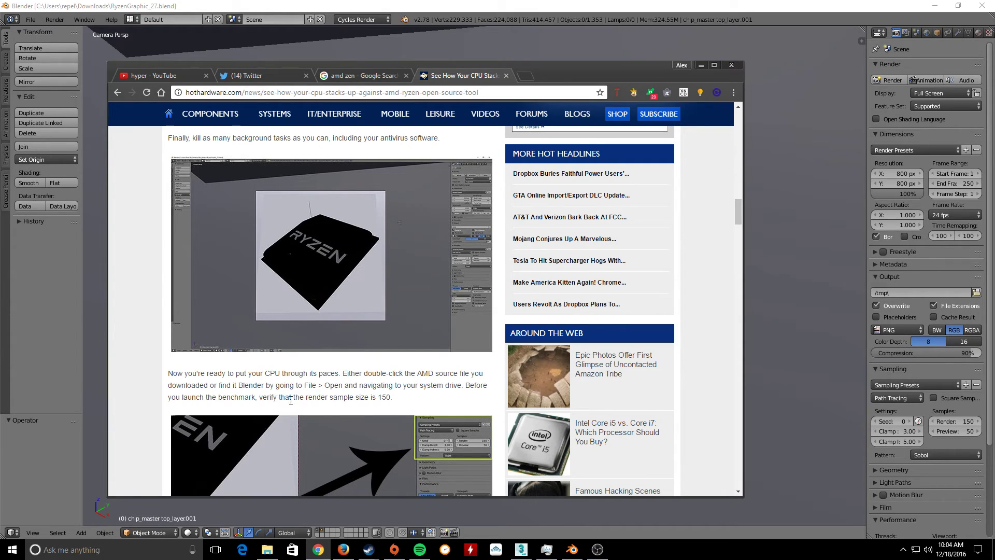
scroll(414, 400, "up", 1)
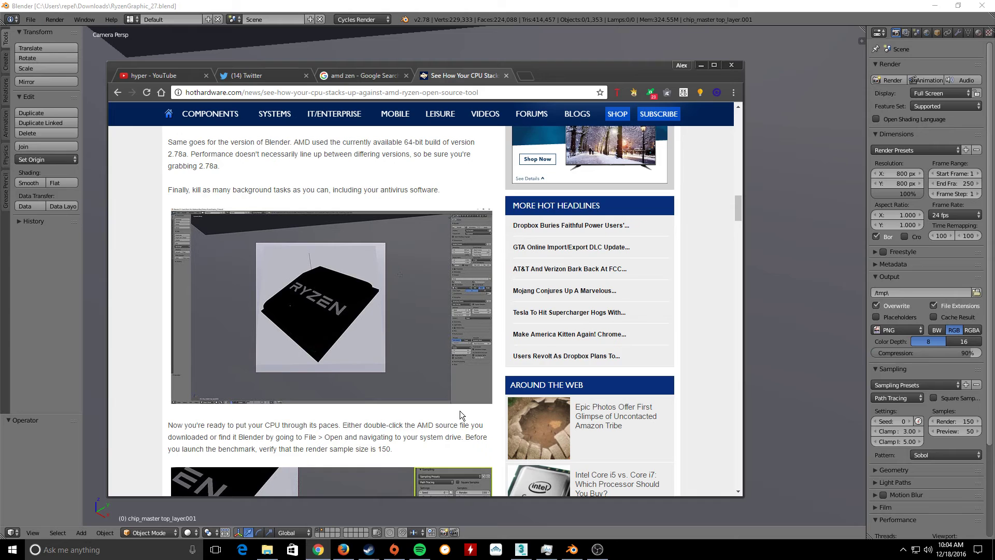
scroll(459, 411, "down", 2)
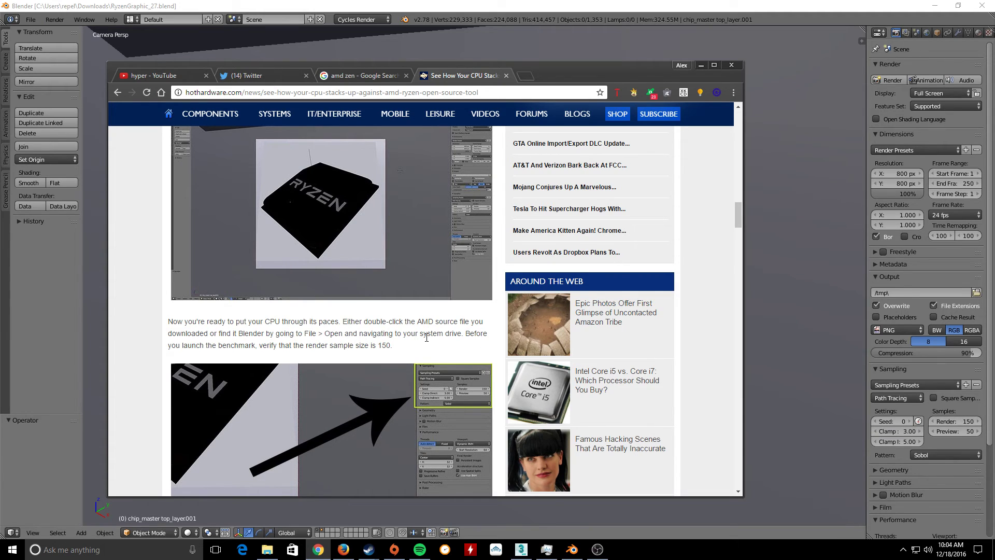
scroll(259, 242, "up", 4)
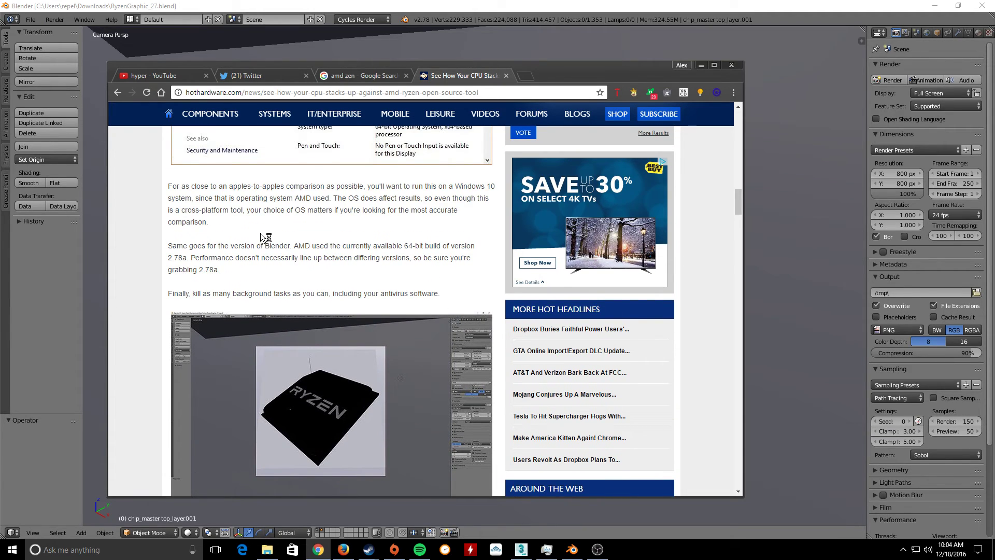
scroll(443, 222, "up", 4)
scroll(443, 219, "up", 5)
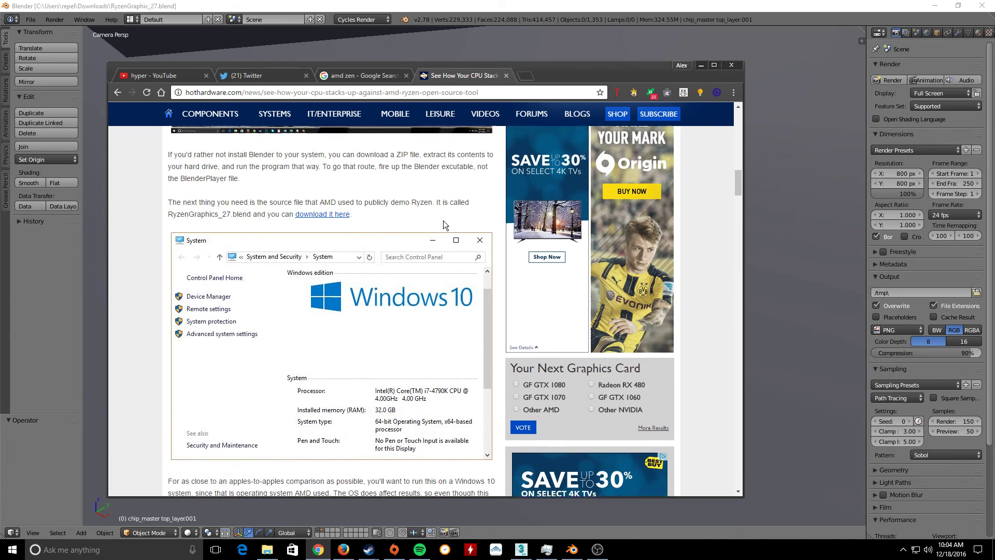
scroll(410, 247, "down", 6)
scroll(409, 246, "down", 15)
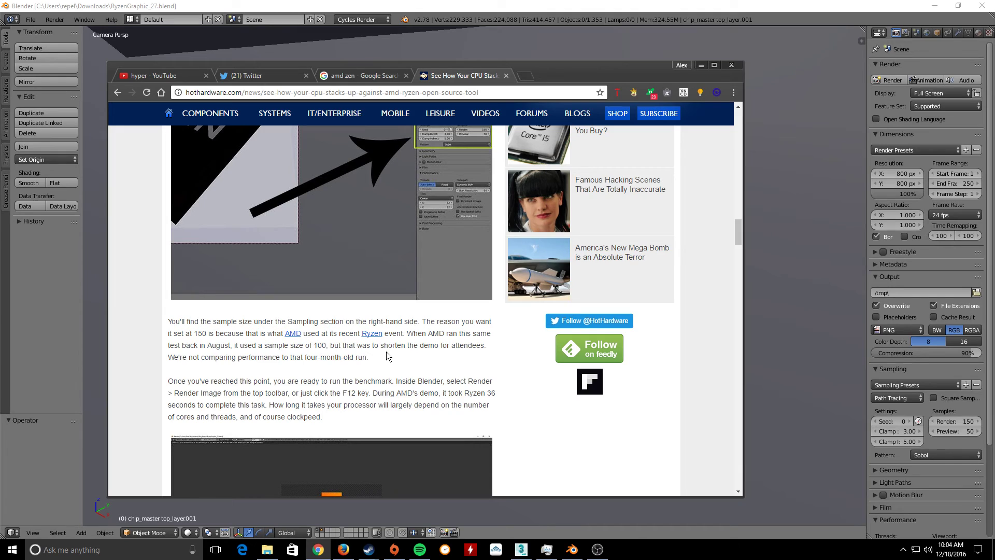
Switch back to Blender, set the render samples to 100 and render the scene
left_click(966, 421)
left_click(966, 421)
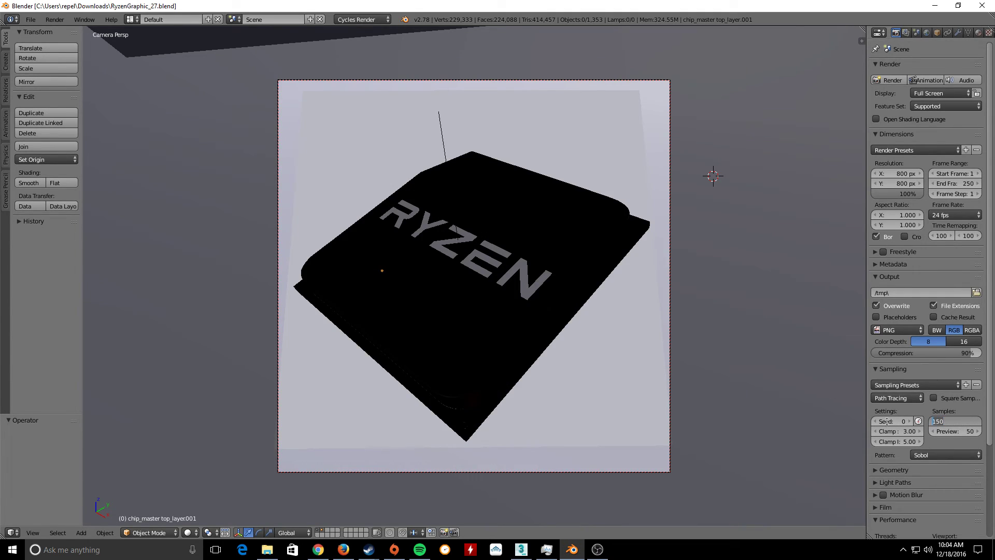
type("100")
key("Return")
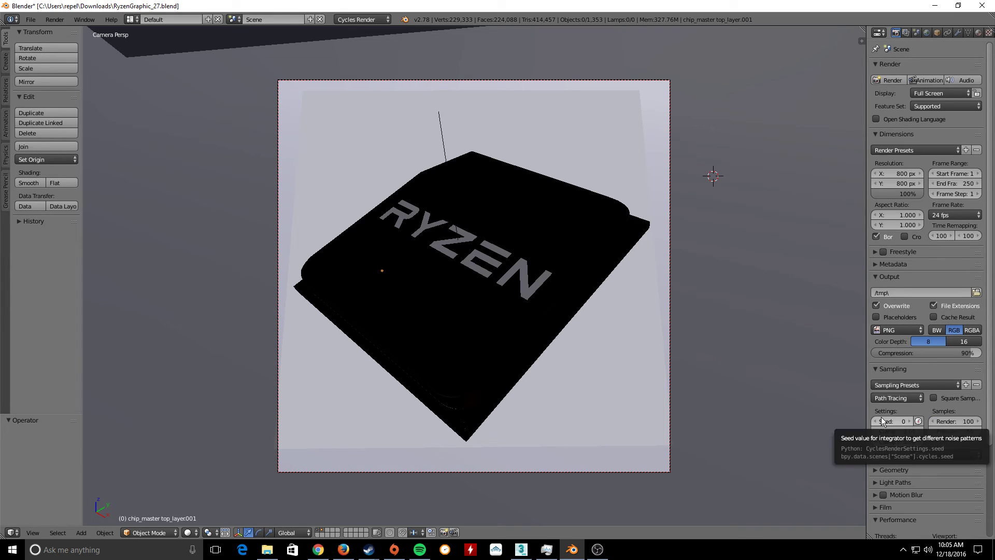
left_click(930, 79)
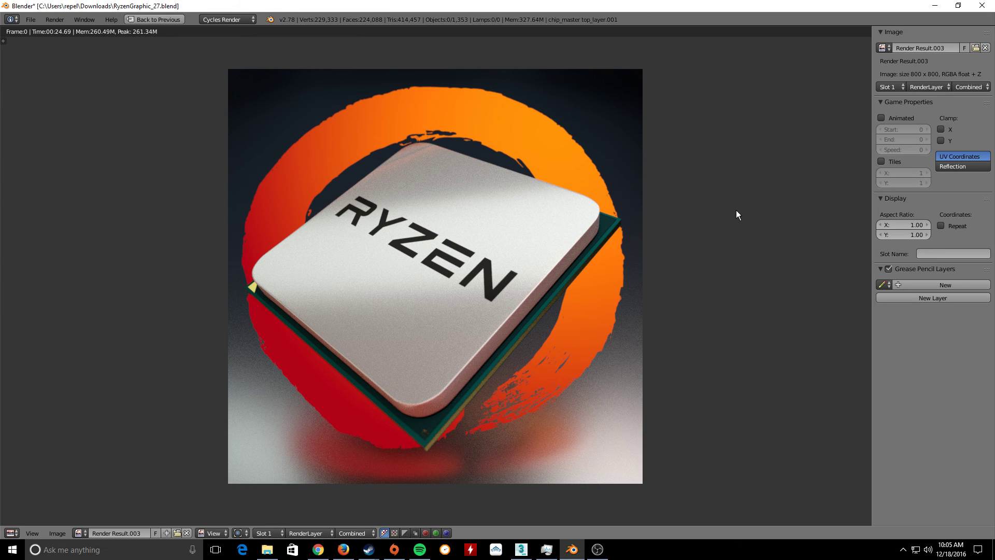
Return to the 3D scene, set the render samples to 500 and start another render
left_click(157, 19)
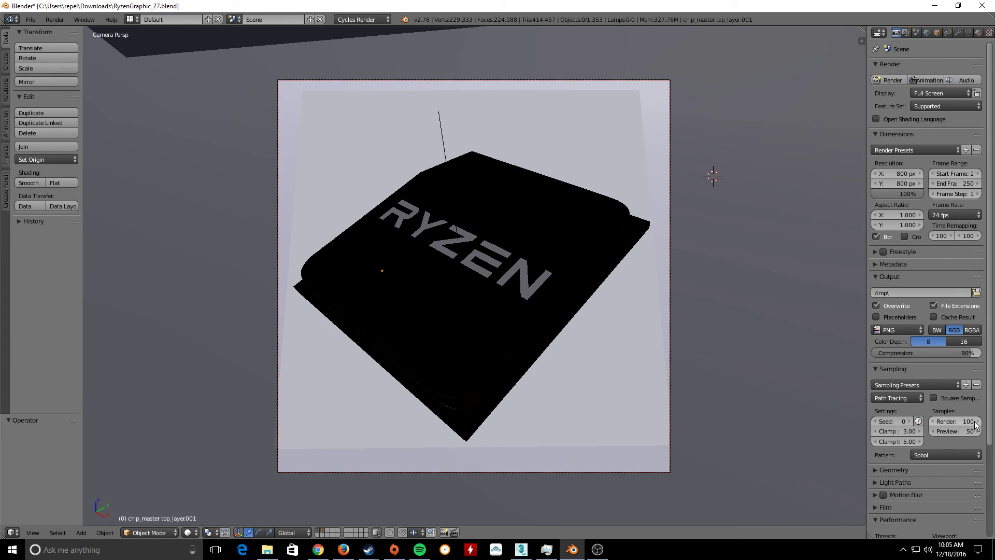
left_click(965, 421)
type("500")
key("Return")
left_click(883, 79)
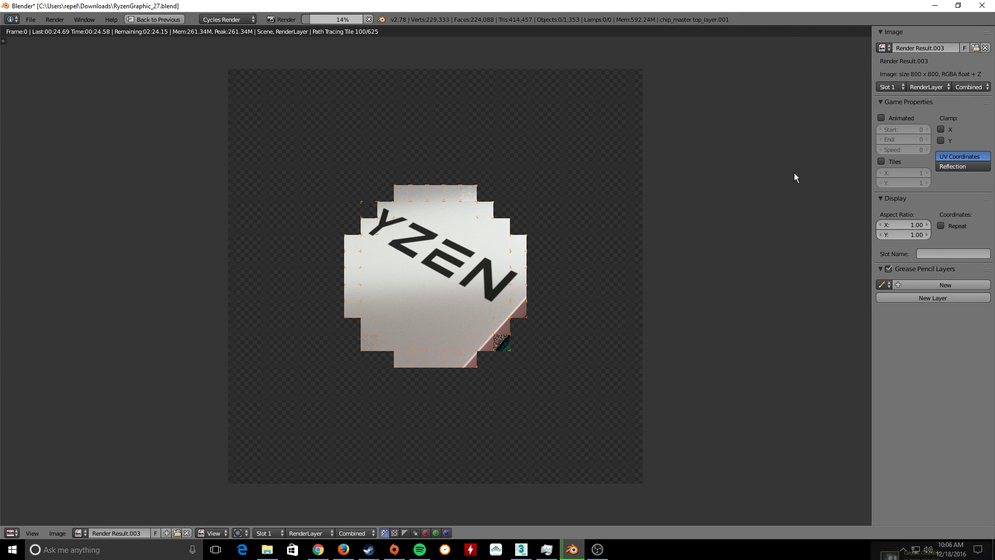
Return to the 3D scene during the render and check the available integrator options without changing the current one
left_click(170, 18)
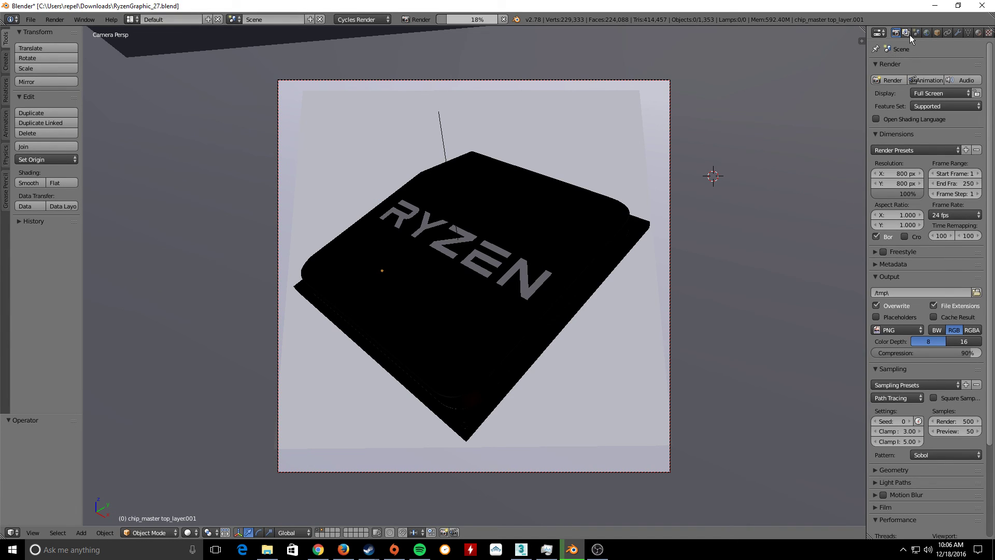
left_click(921, 397)
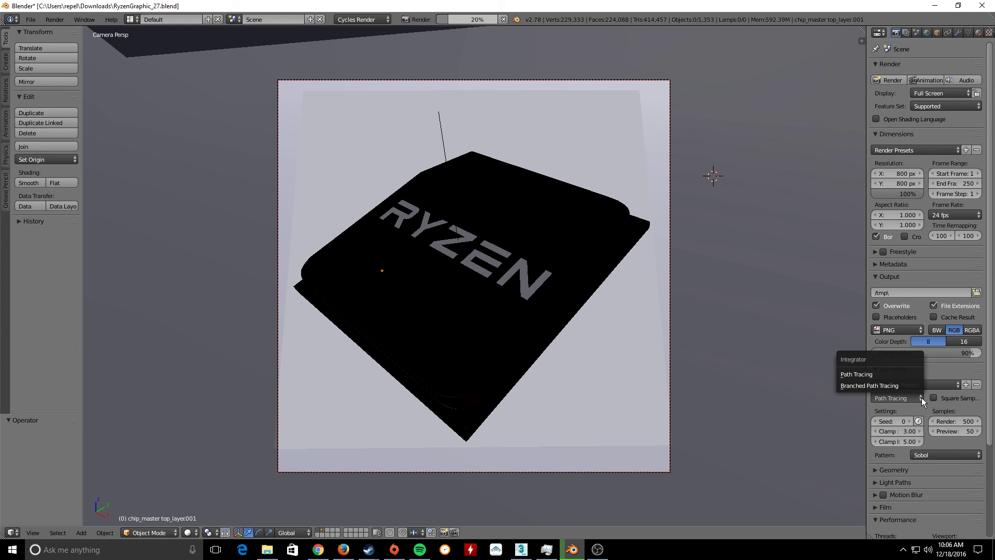
left_click(921, 397)
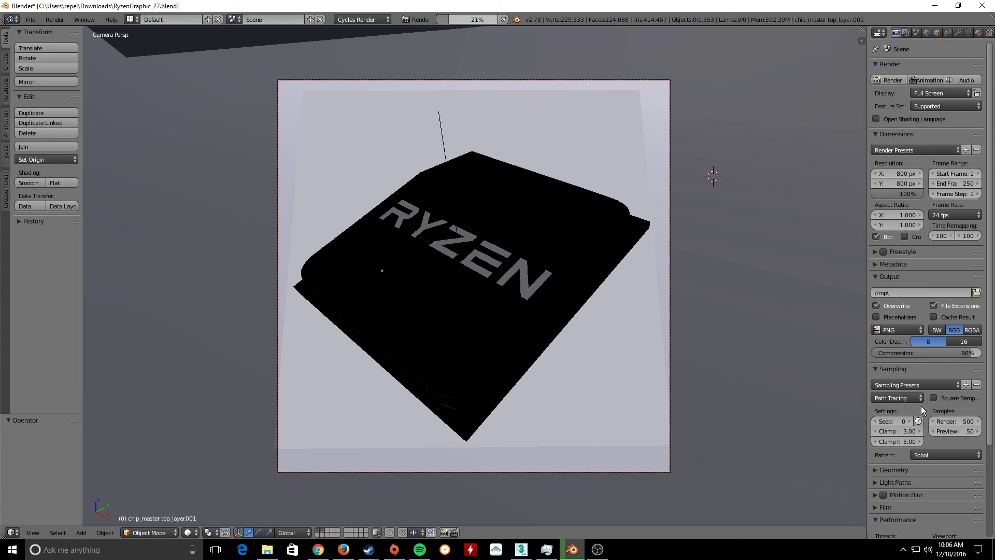